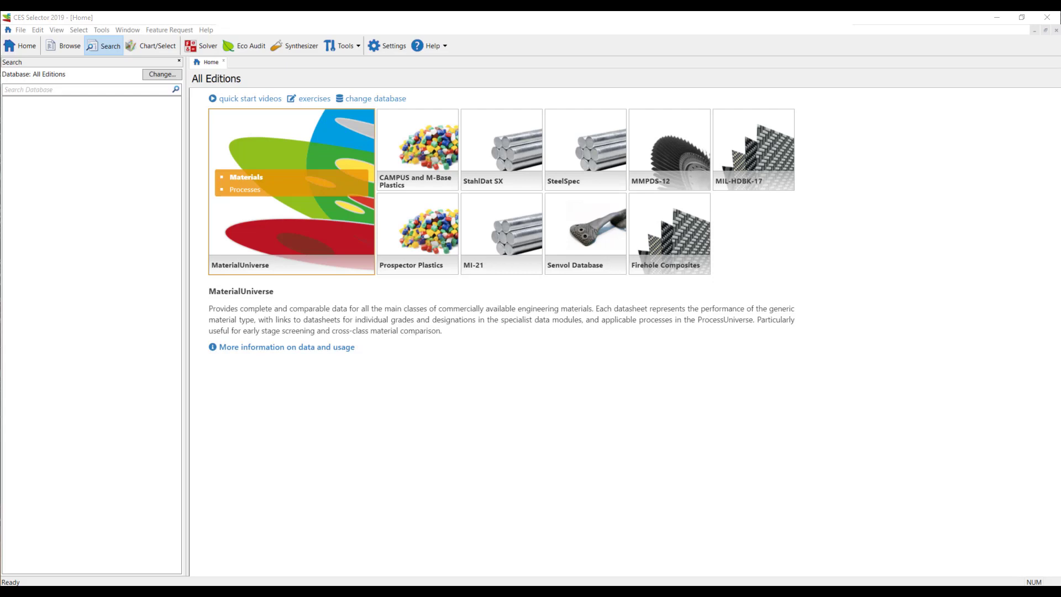
- Search the database for 'pa66' and open the PA66 (molding) datasheet from MaterialUniverse
click(74, 90)
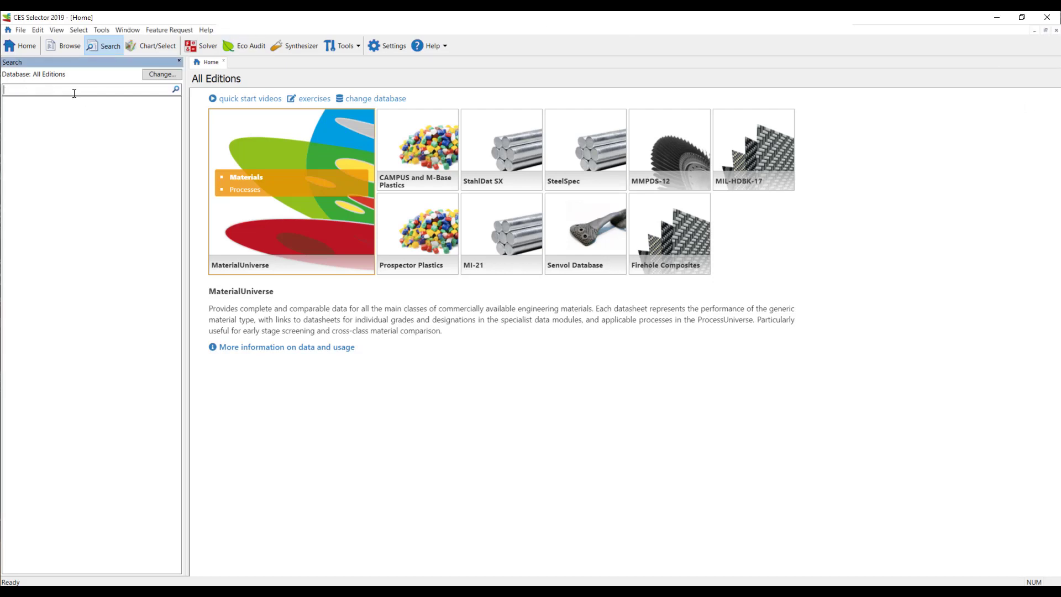
text(pa66)
key(Return)
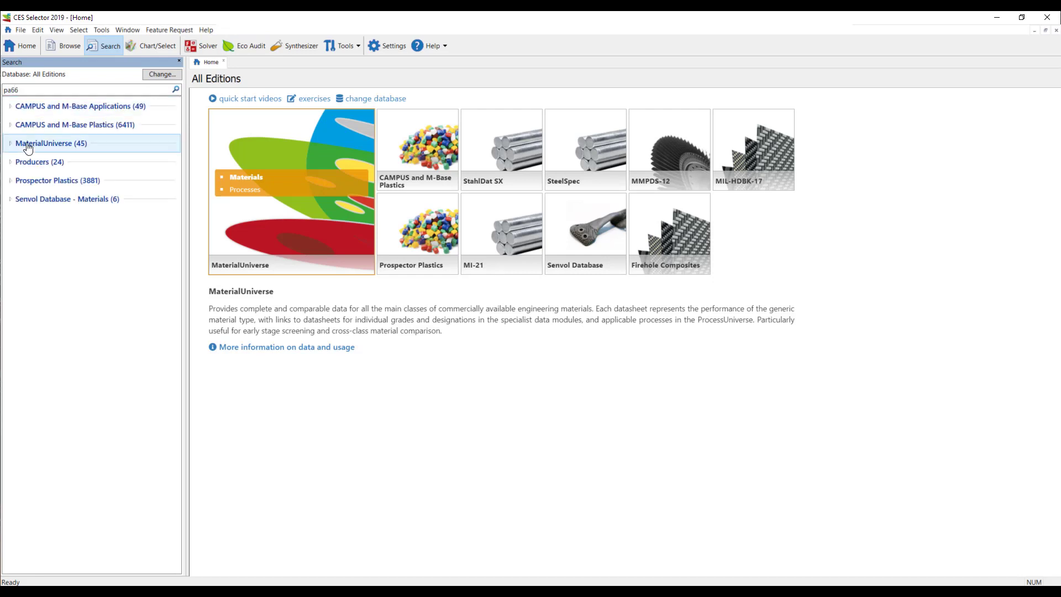
click(10, 144)
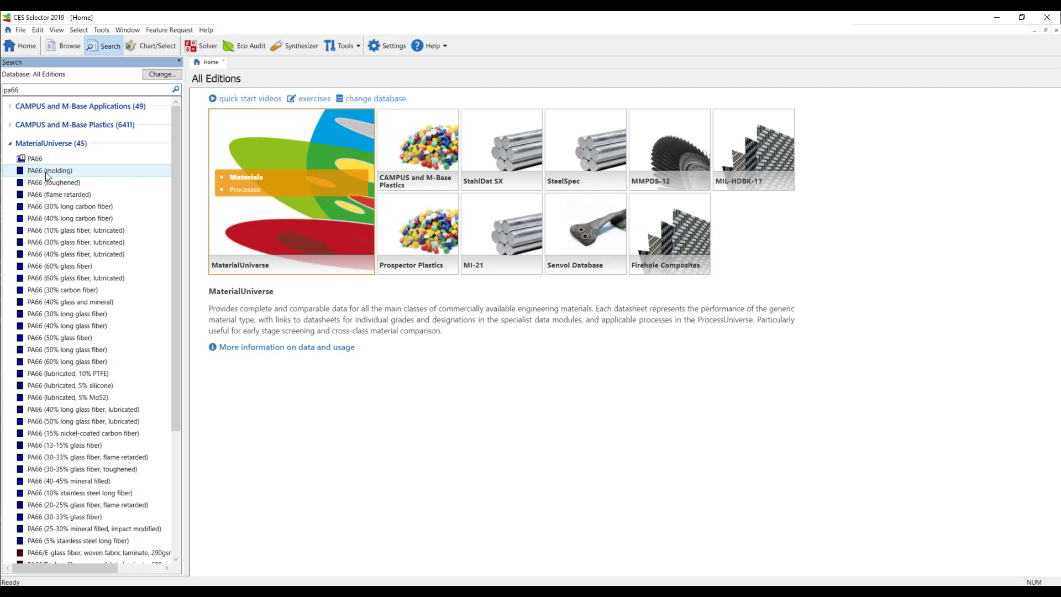
double_click(79, 173)
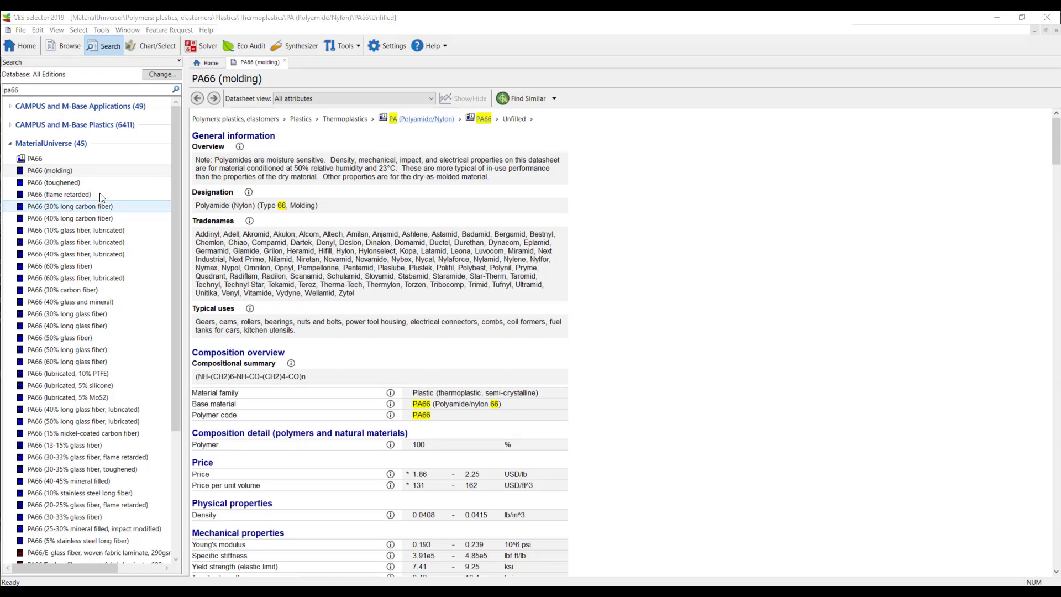
- Set PA66 (molding) as the reference material
click(67, 175)
right_click(67, 174)
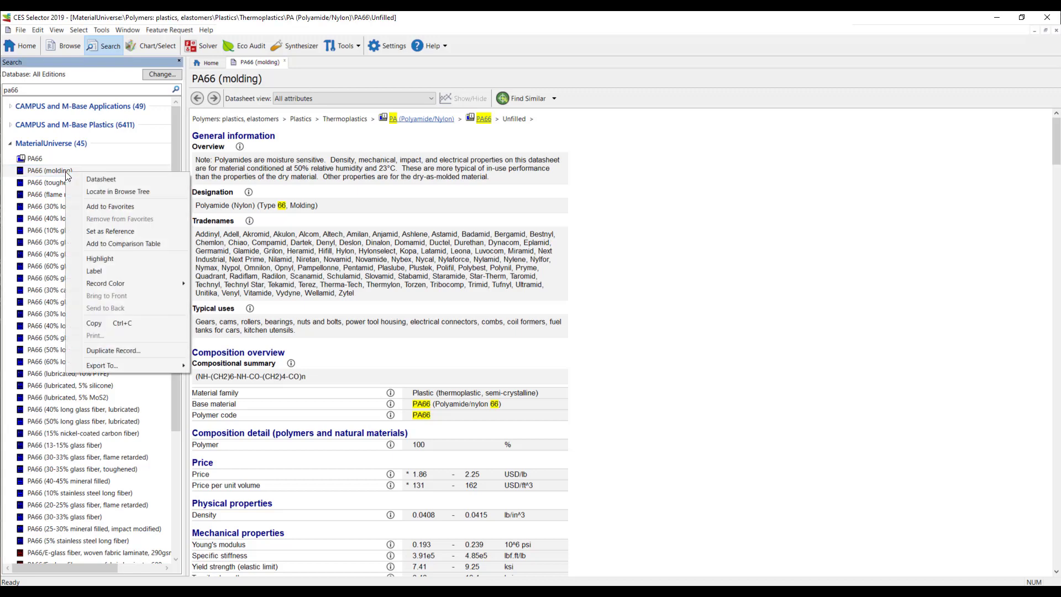
click(128, 232)
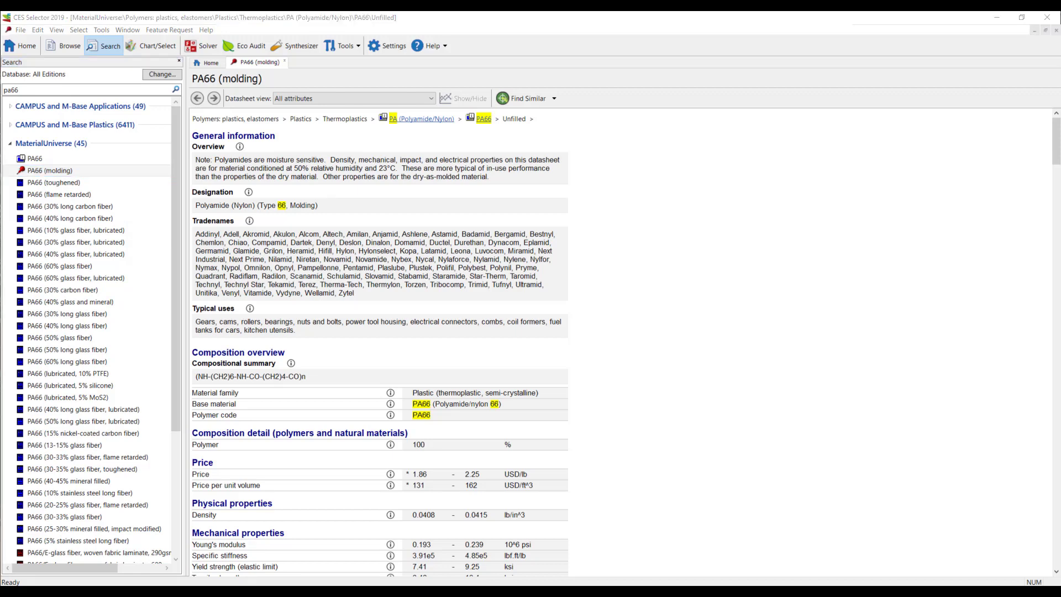
- Select from the MaterialUniverse: Polymers - All subset and start a new chart stage
click(151, 47)
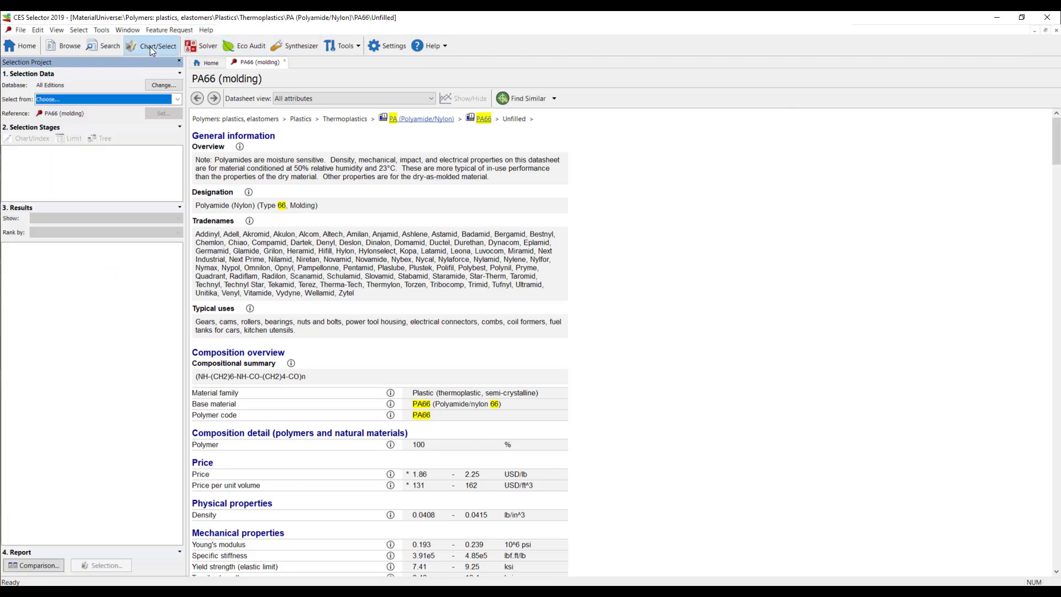
click(177, 99)
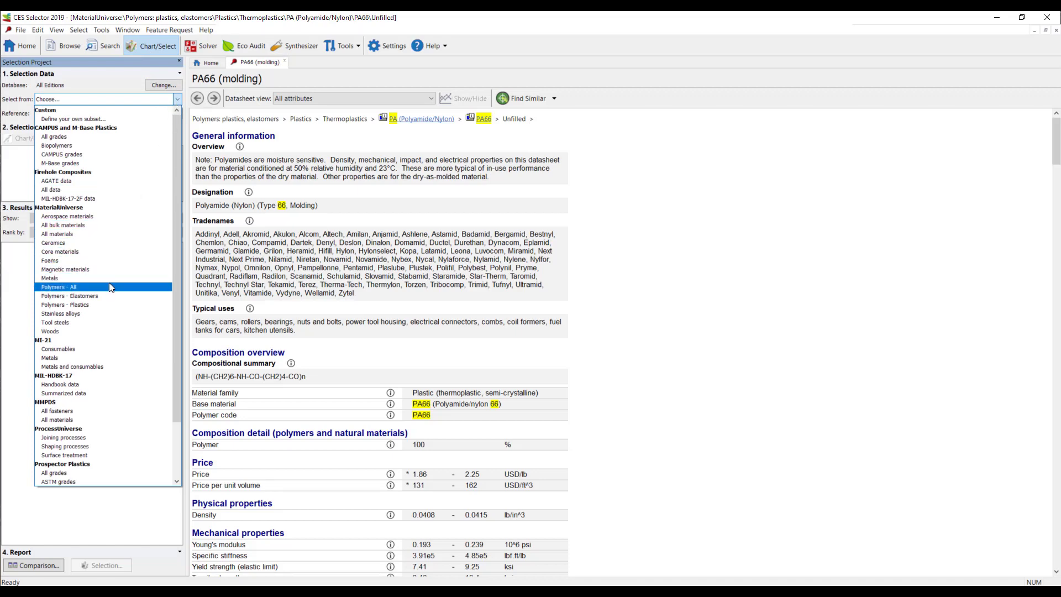
click(71, 287)
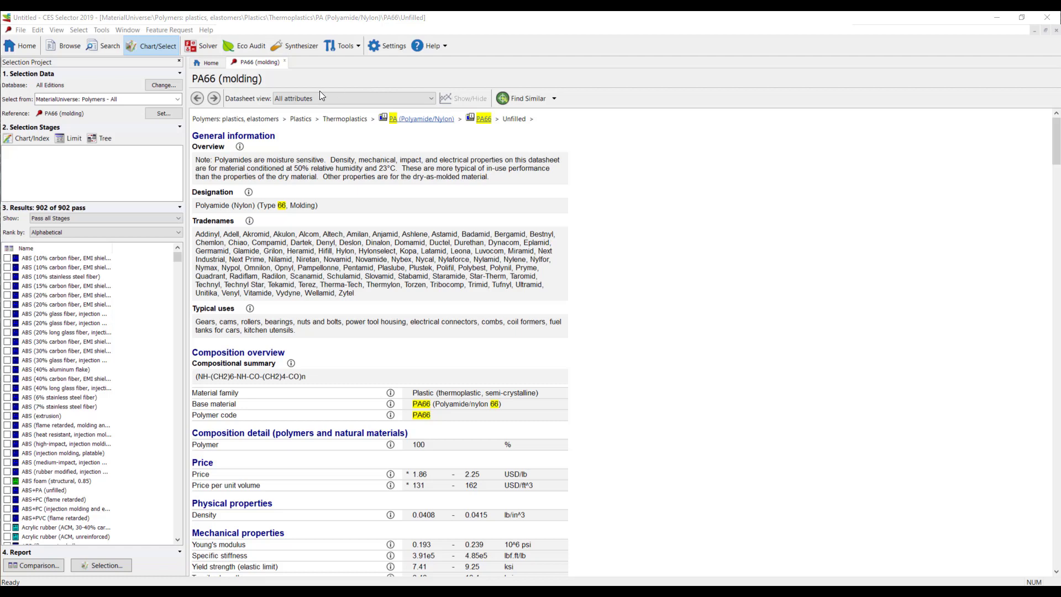
click(39, 139)
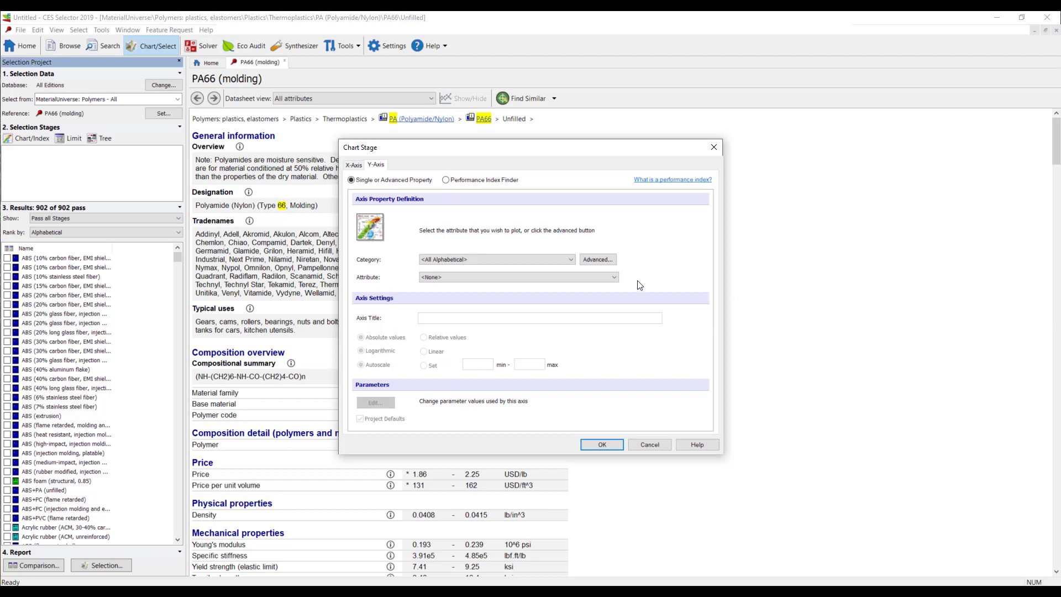
- Chart Young's modulus on the Y axis against price per unit volume on the X axis
click(530, 259)
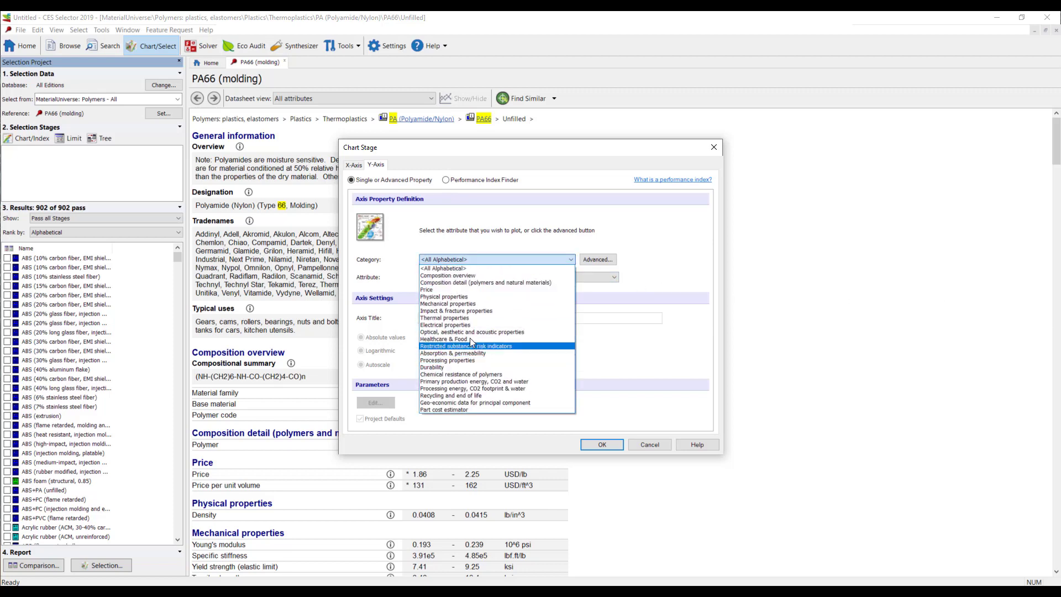
click(452, 304)
click(458, 278)
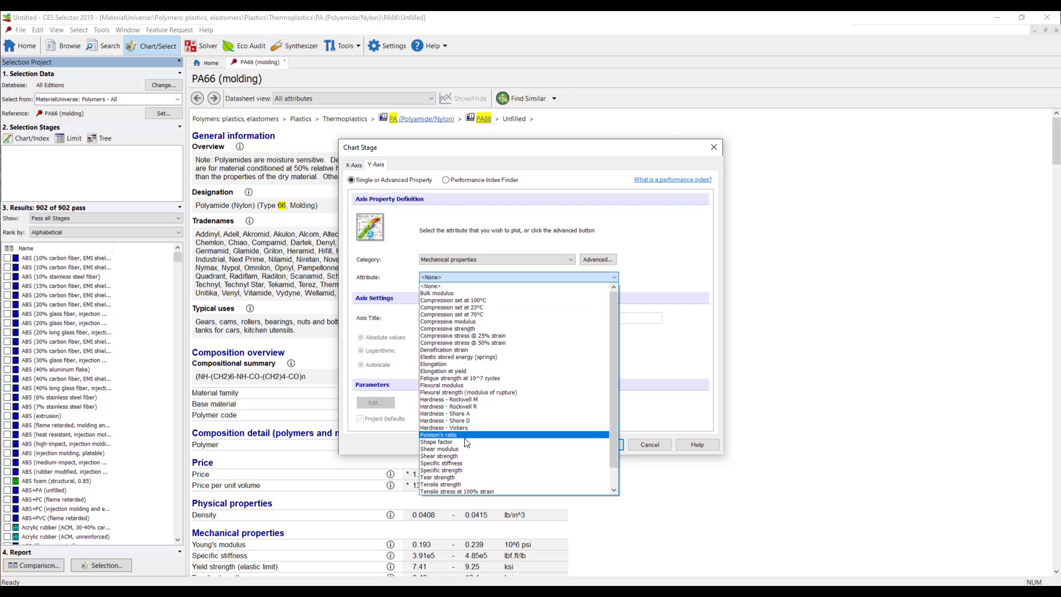
click(453, 489)
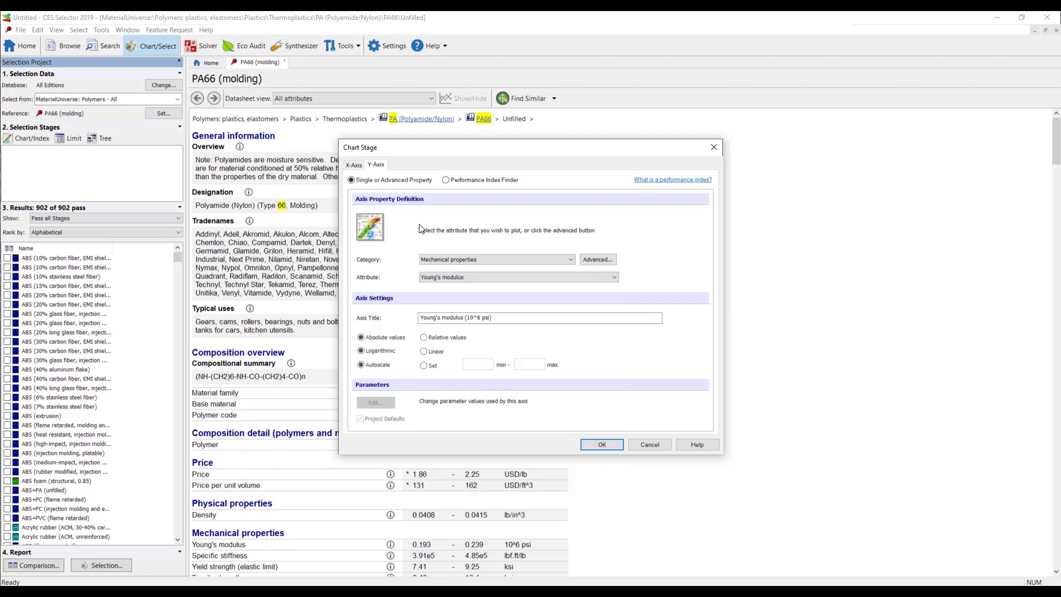
click(354, 165)
scroll(447, 261, up, 5)
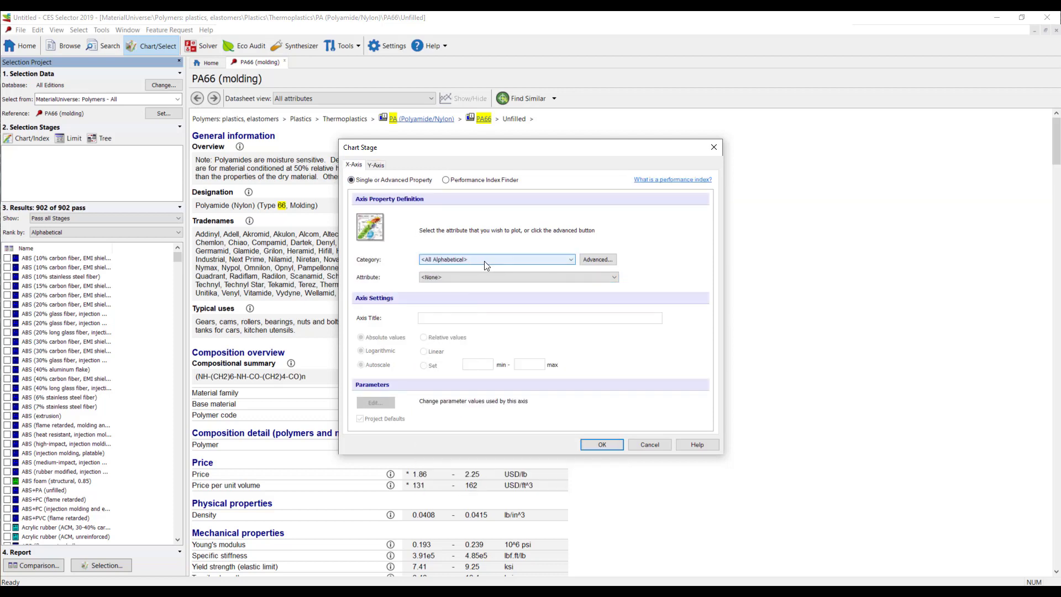
click(484, 259)
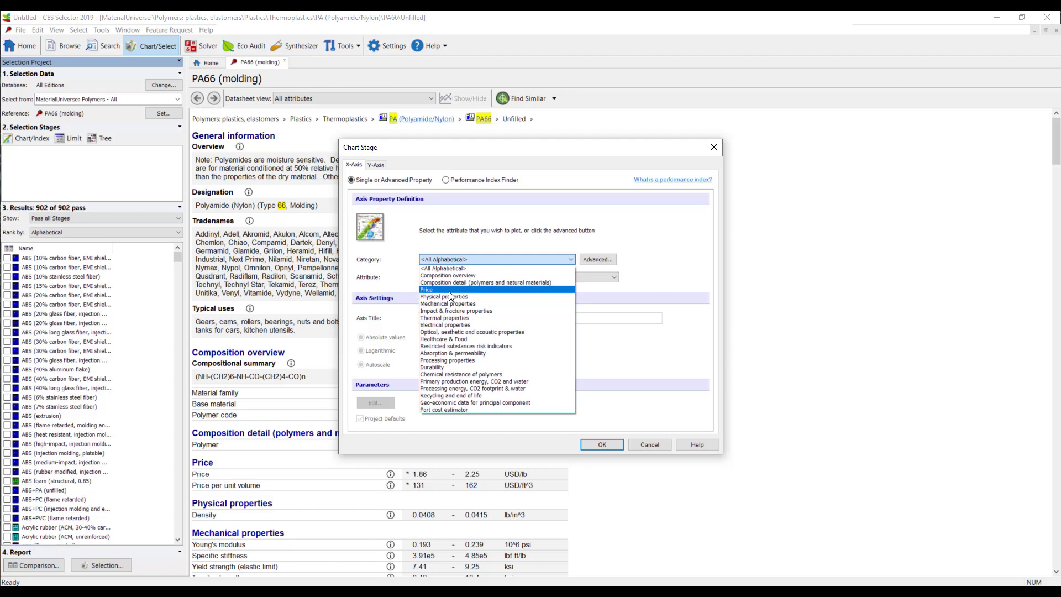
click(450, 291)
click(452, 277)
click(453, 302)
click(603, 445)
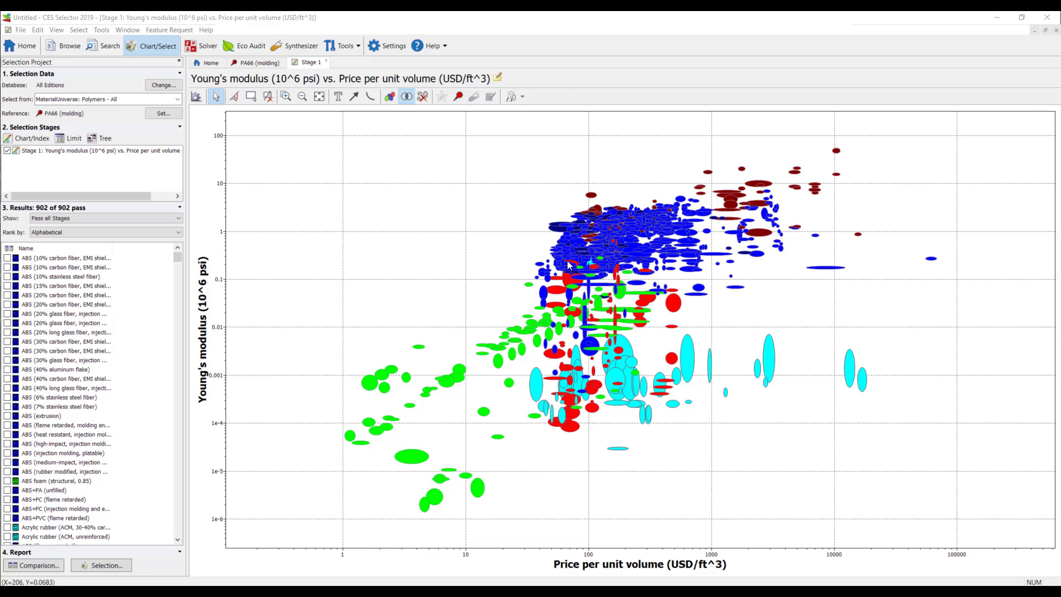
- Add a limit stage requiring Excellent polymer injection molding, leaving 190 of 902, and view Stage 1
click(72, 138)
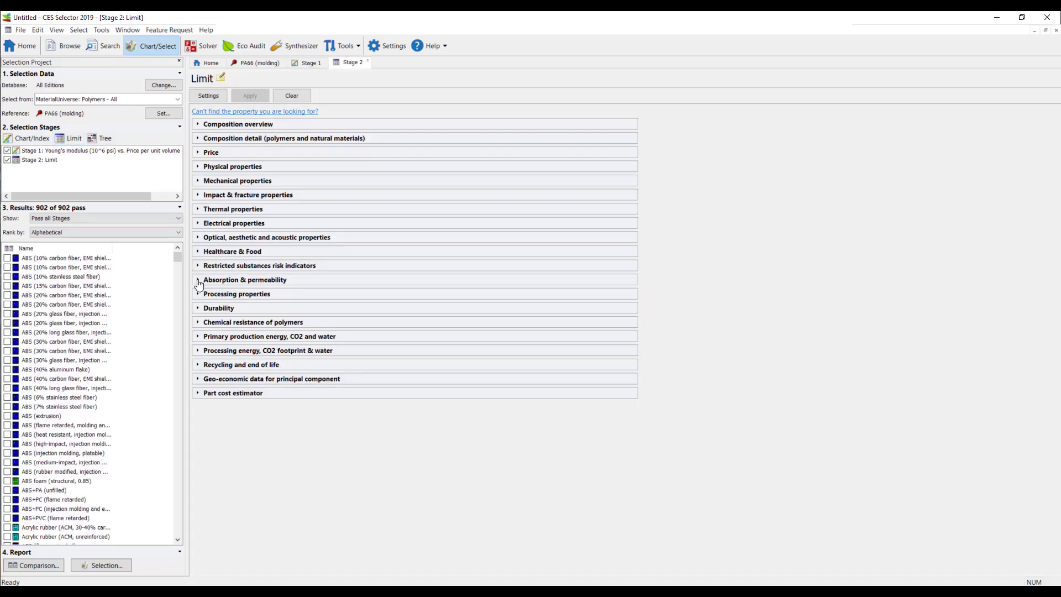
click(200, 294)
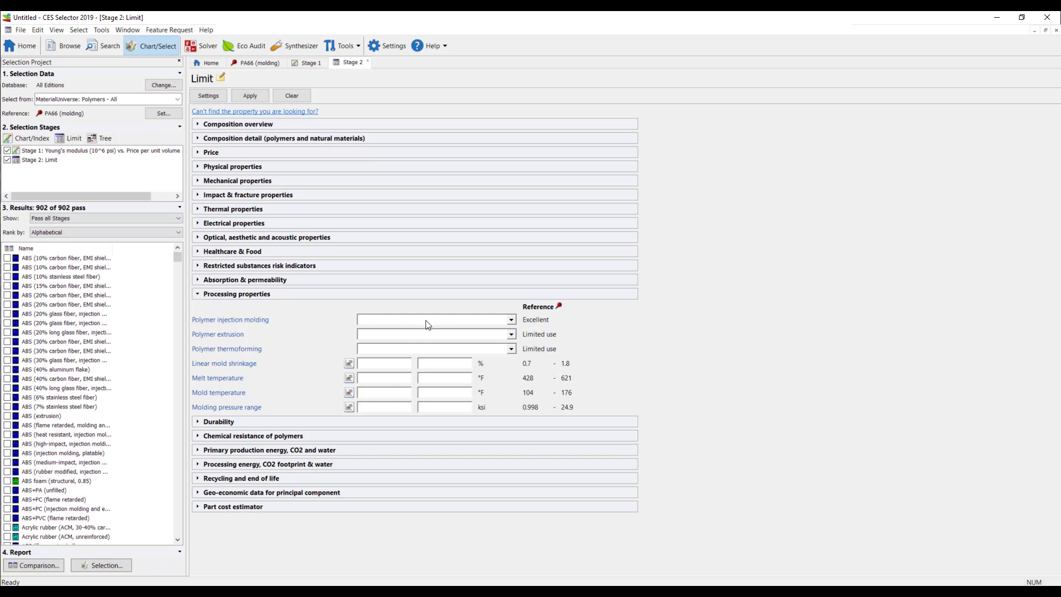
click(511, 320)
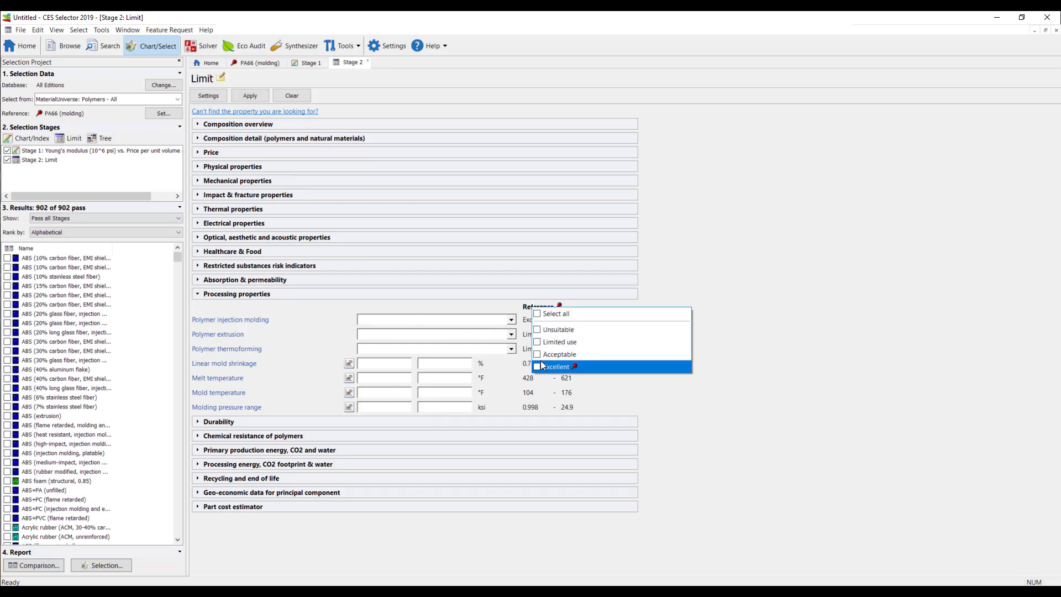
click(537, 366)
click(259, 95)
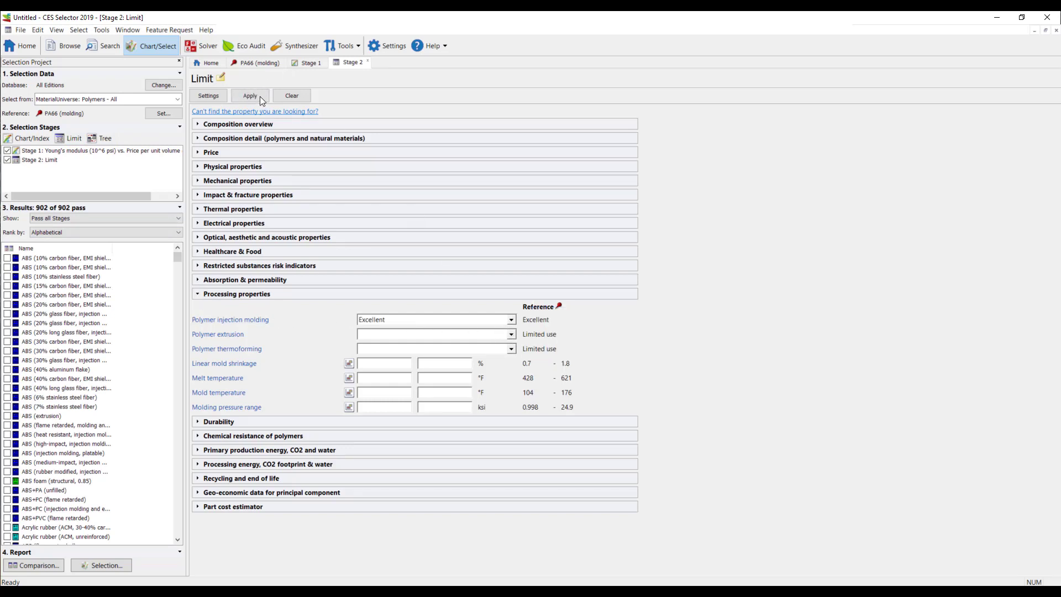
click(257, 95)
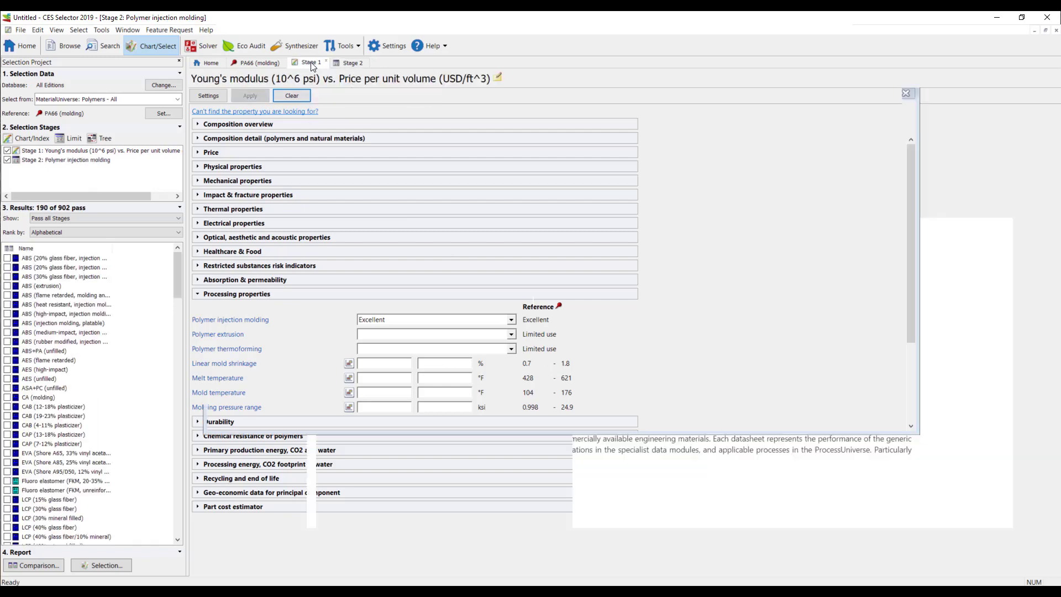
click(310, 63)
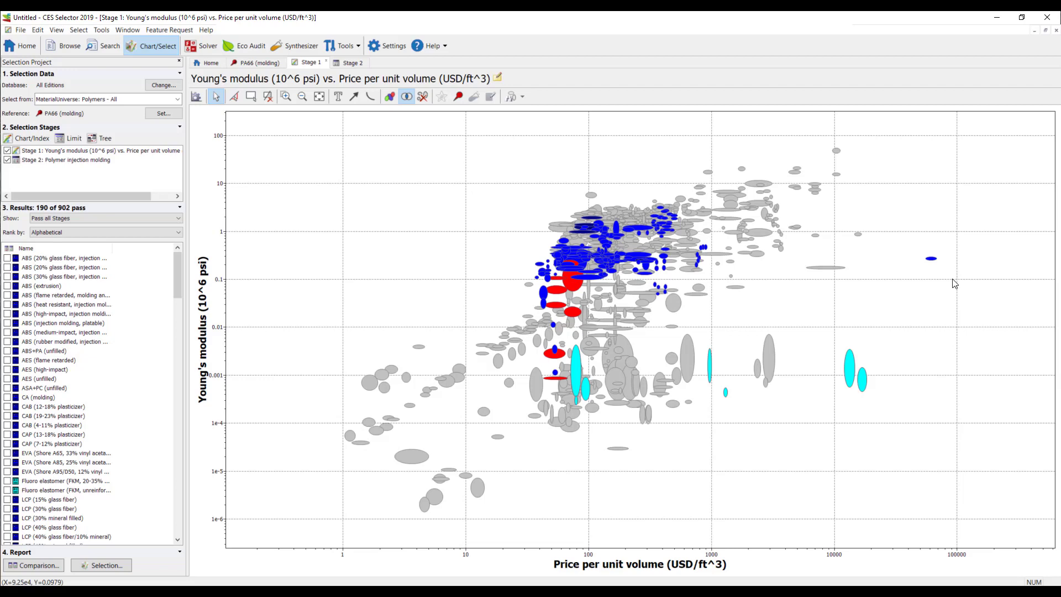
- Hide failed records, zoom to fit, and highlight the PA66 (molding) reference on the chart
click(422, 98)
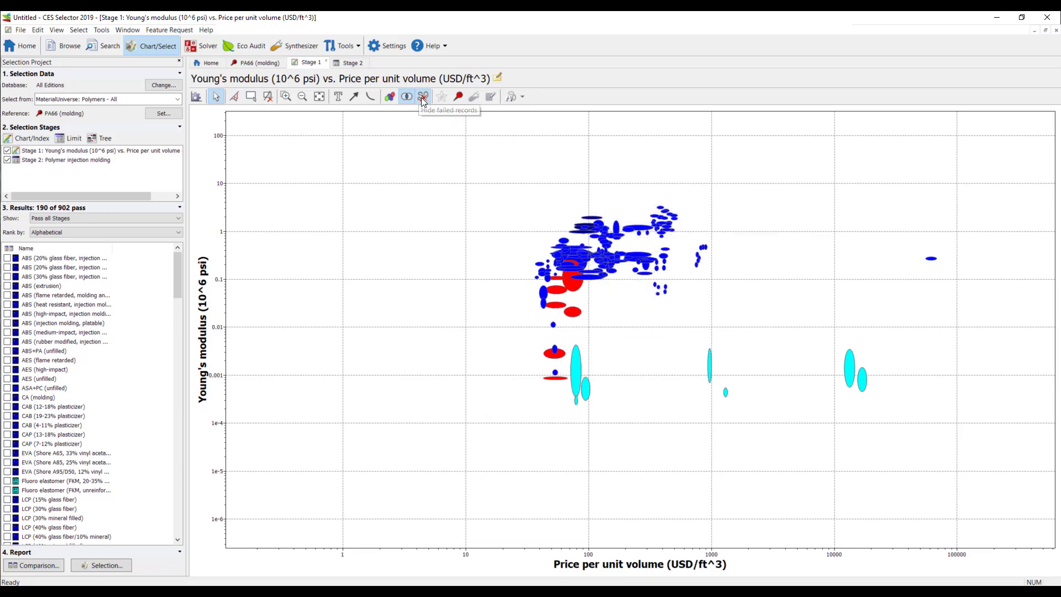
click(326, 95)
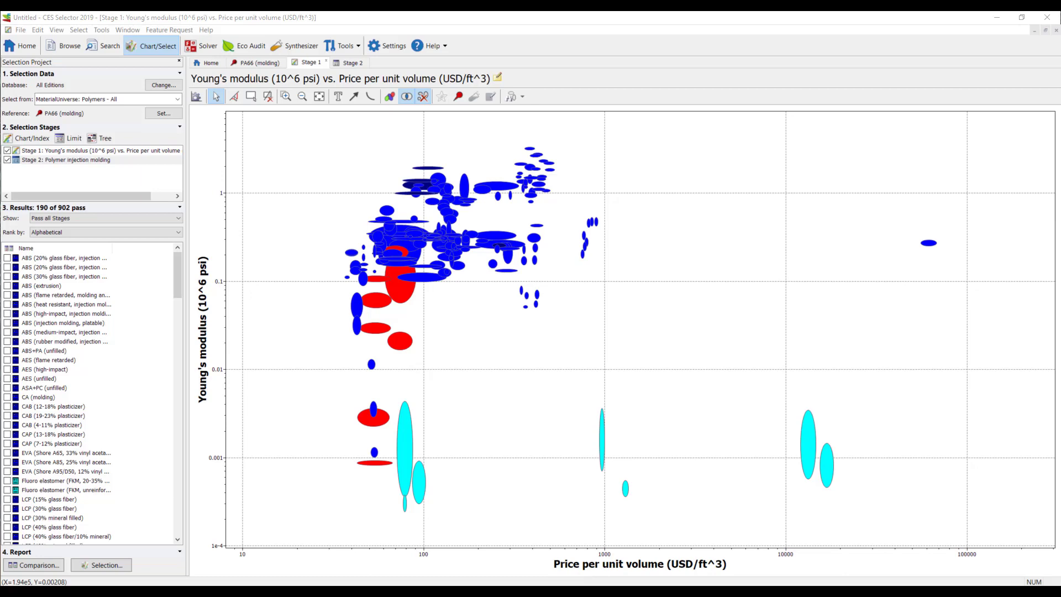
click(459, 98)
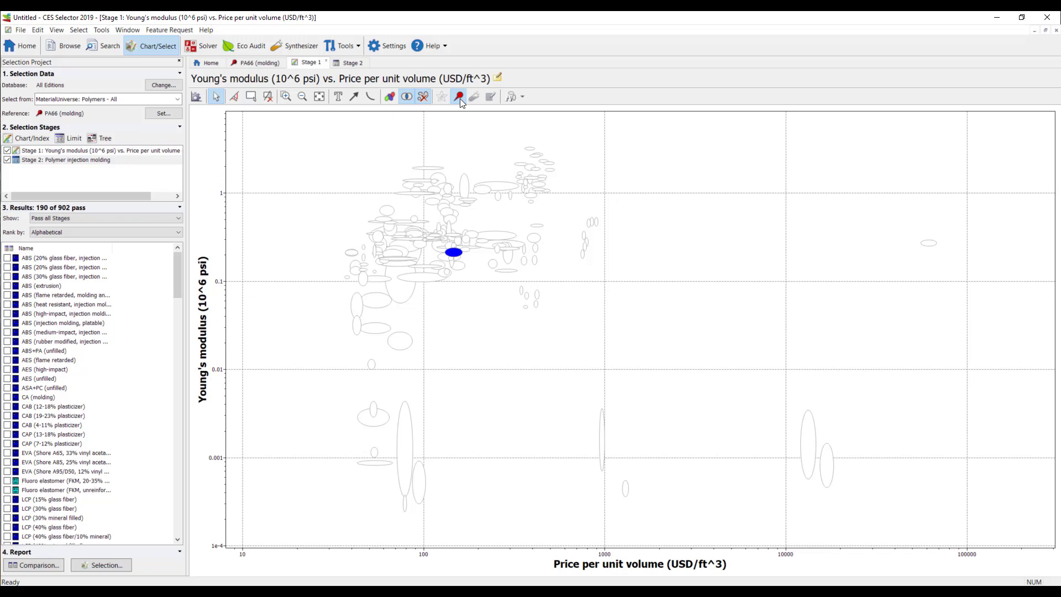
mouse_move(453, 253)
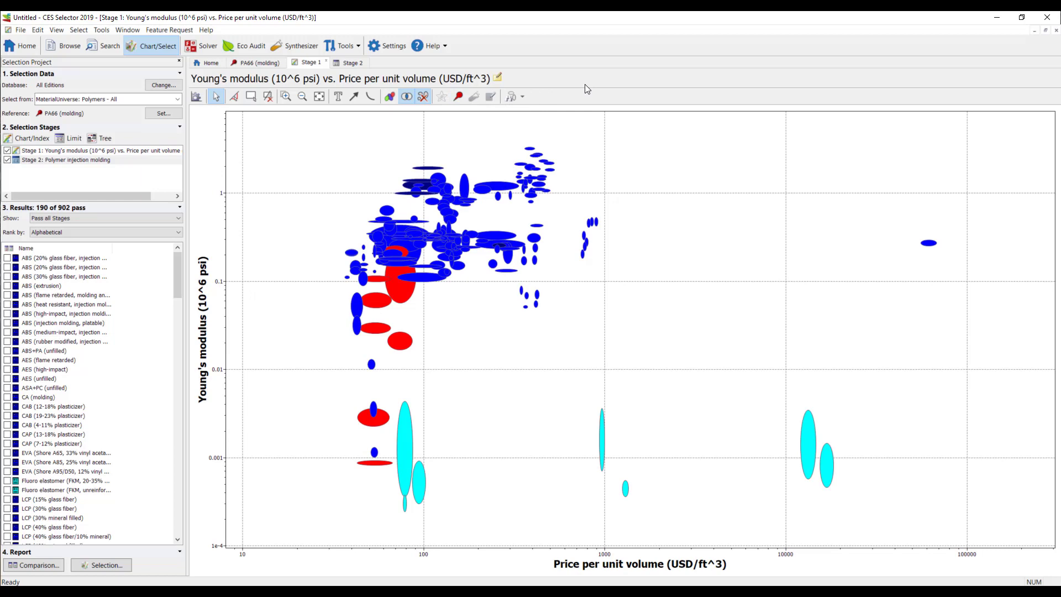
- Add Stage 3 limits: price max 1.86 USD/lb, Young's modulus min 0.239, yield strength min 9.25
click(75, 139)
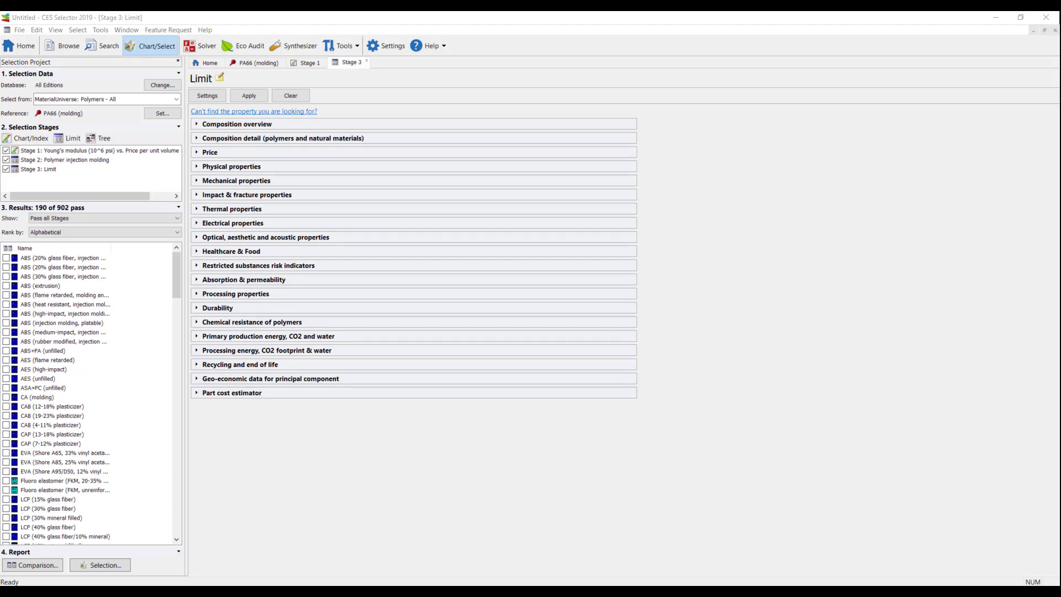
click(205, 154)
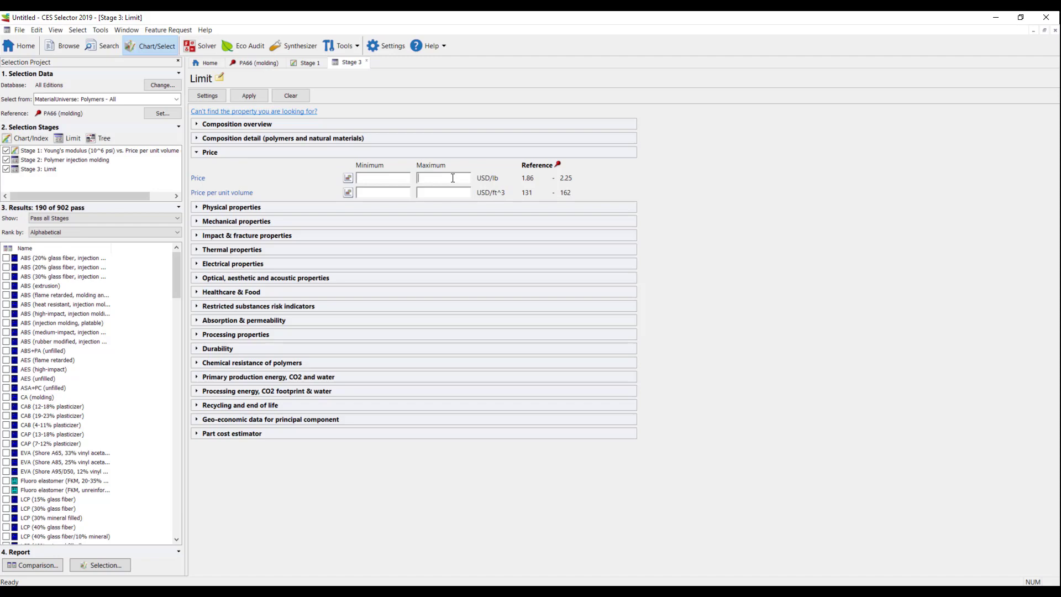
text(1.86)
click(201, 222)
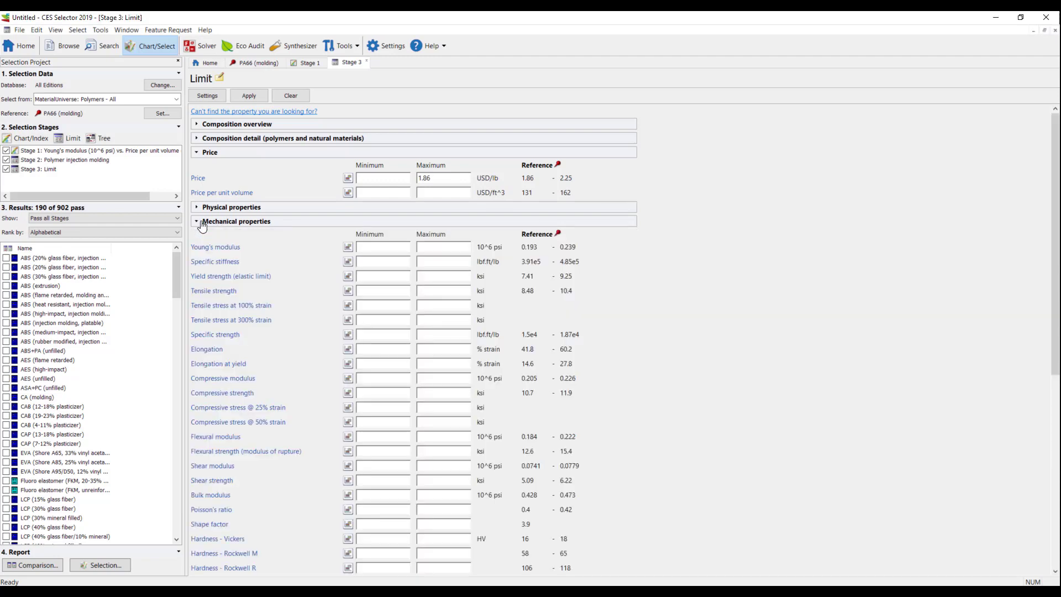
click(393, 247)
text(0.239)
text(9.25)
click(248, 95)
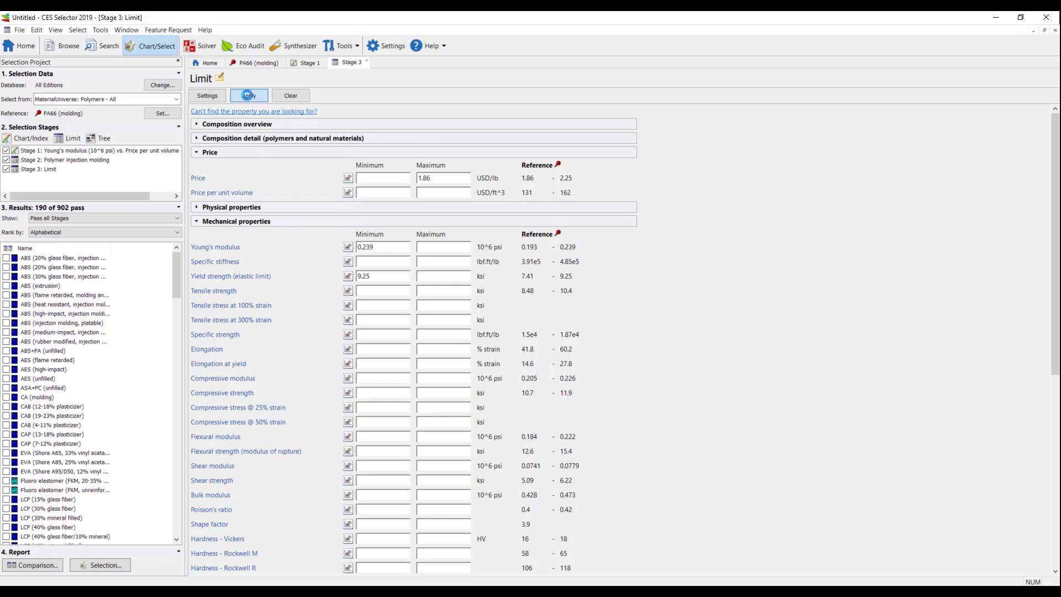
- Return to the Stage 1 chart showing 25 passing materials and tick PPC (unfilled) for comparison
click(308, 63)
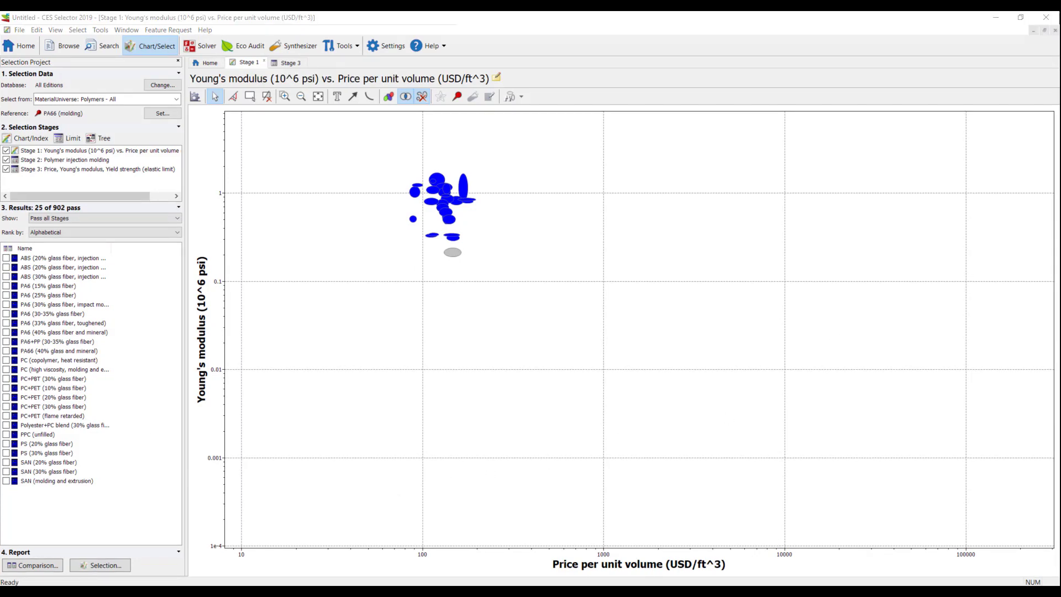
click(7, 435)
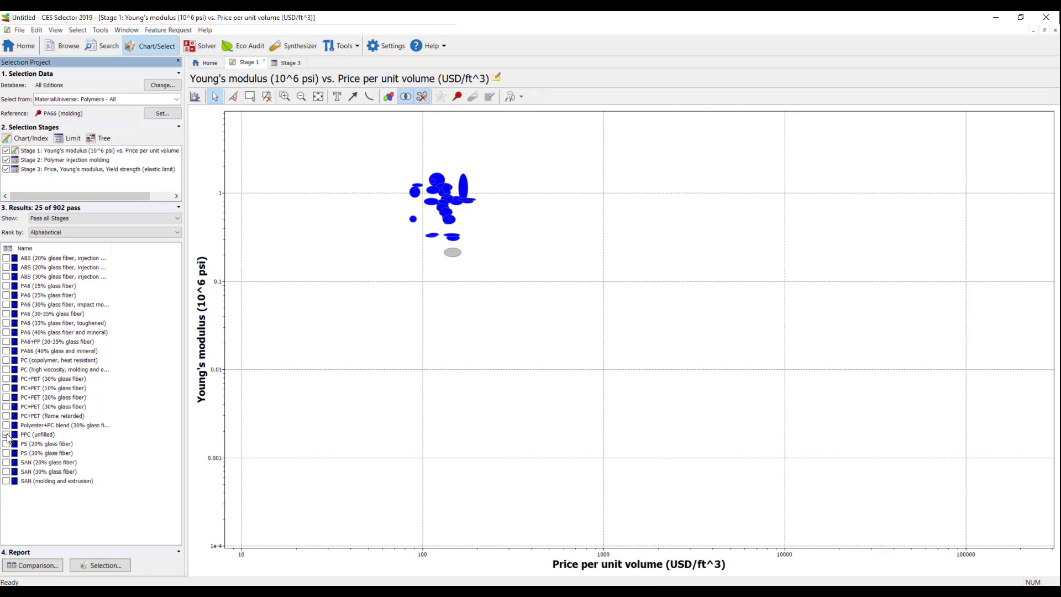
click(7, 434)
- Compare PPC (unfilled) against PA66 (molding), then export PPC (unfilled) to ANSYS Workbench
click(48, 560)
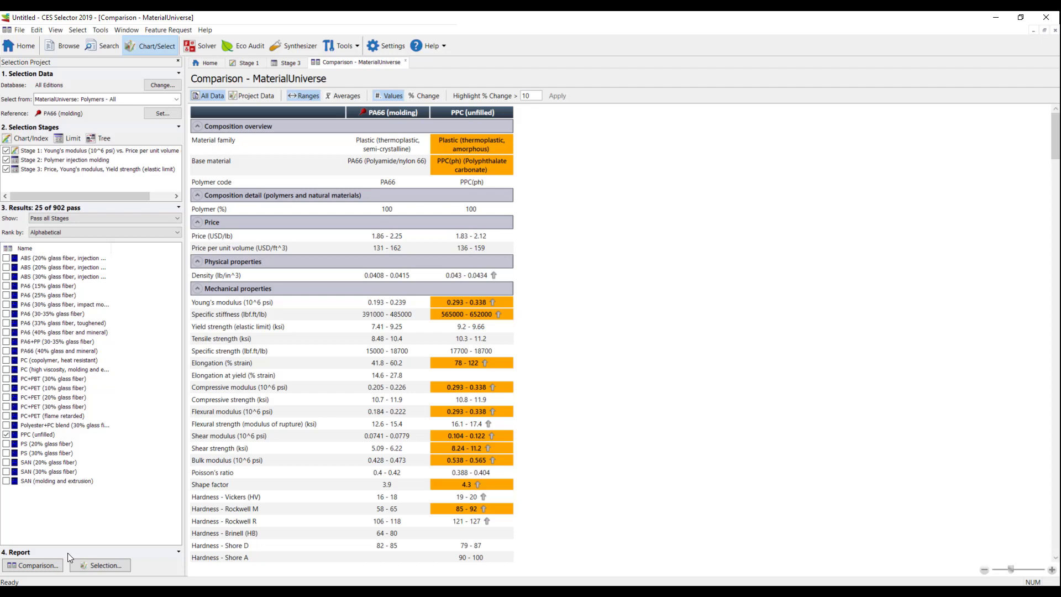
right_click(43, 436)
mouse_move(83, 431)
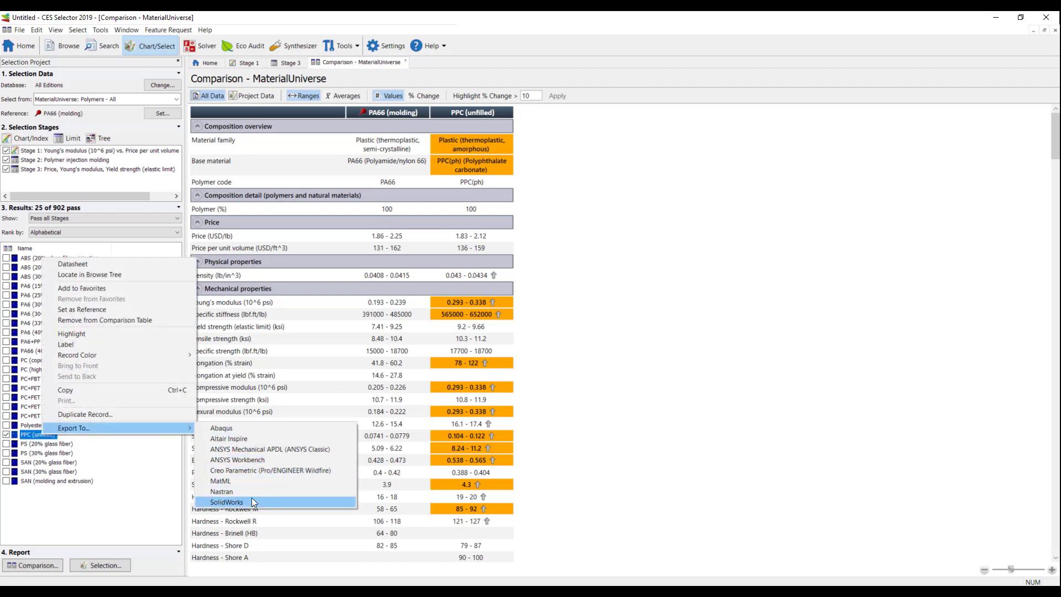
click(255, 459)
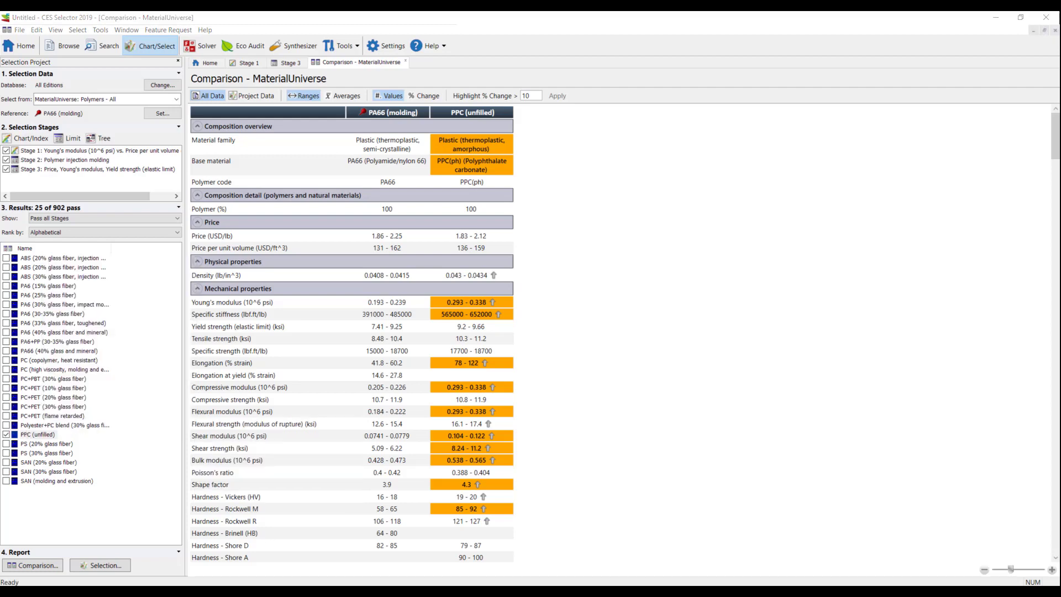